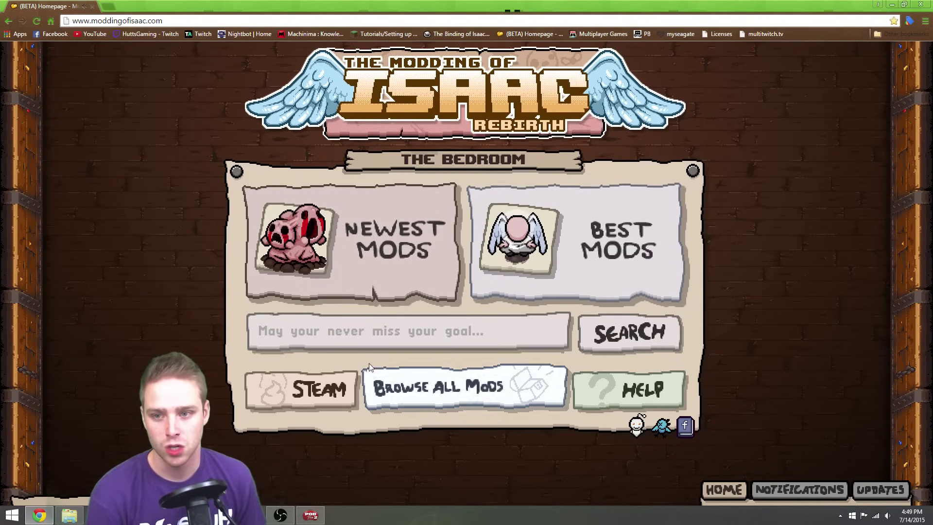
- Browse the Best Mods list and pick The Binding of Isaac: Godmode v3.0
left_click(552, 206)
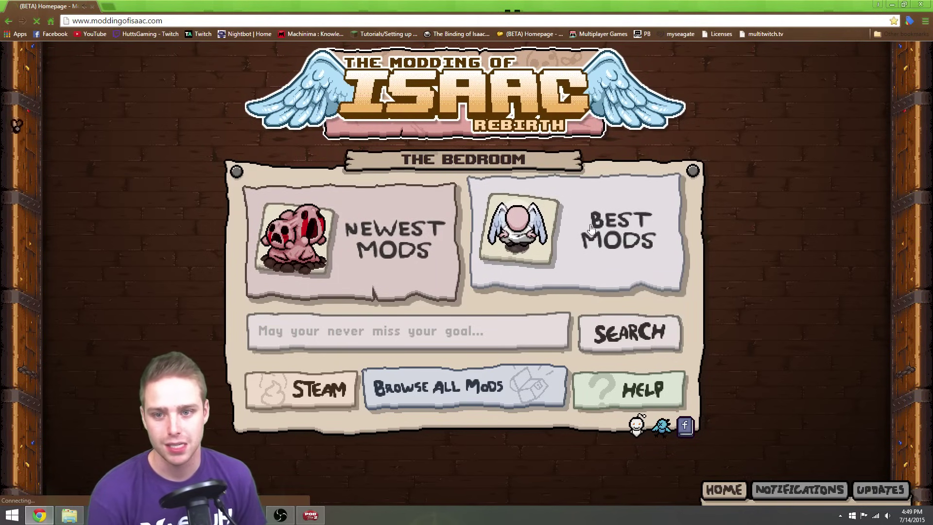
scroll(612, 209, "down", 1)
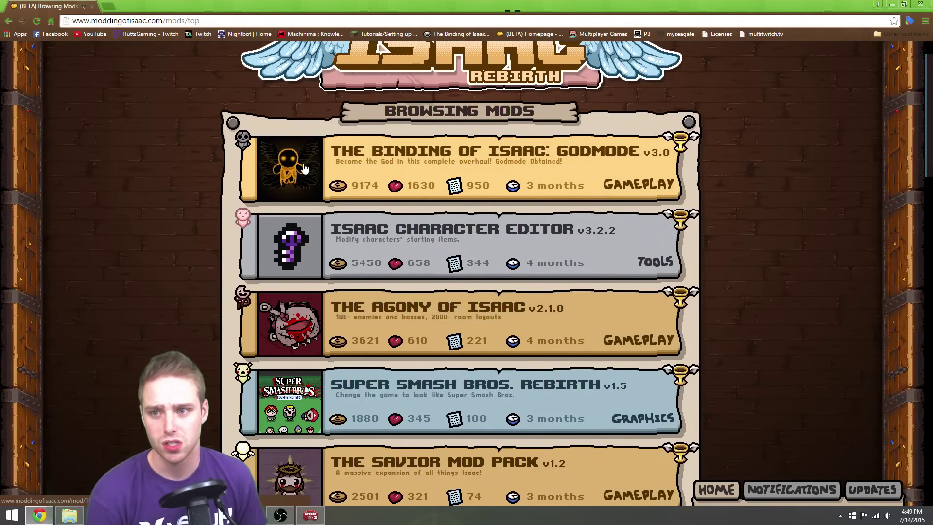
scroll(559, 243, "down", 2)
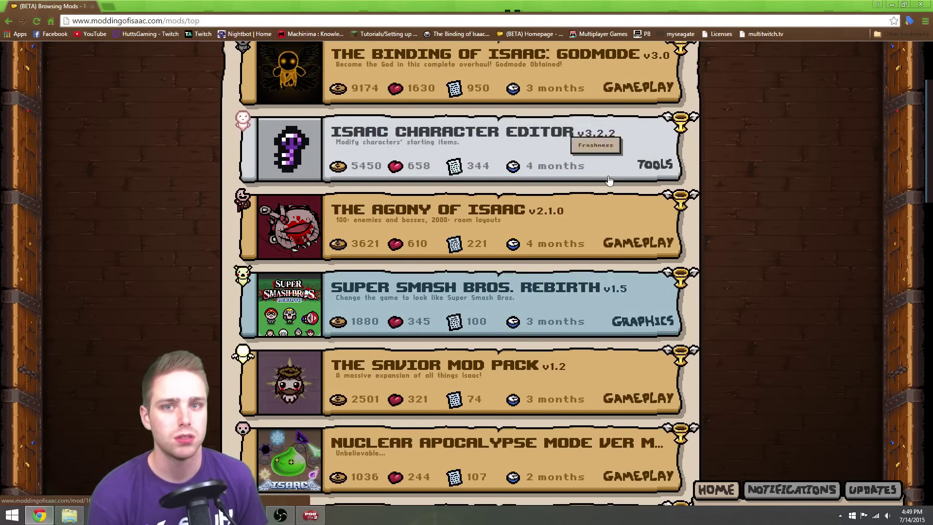
scroll(778, 180, "down", 4)
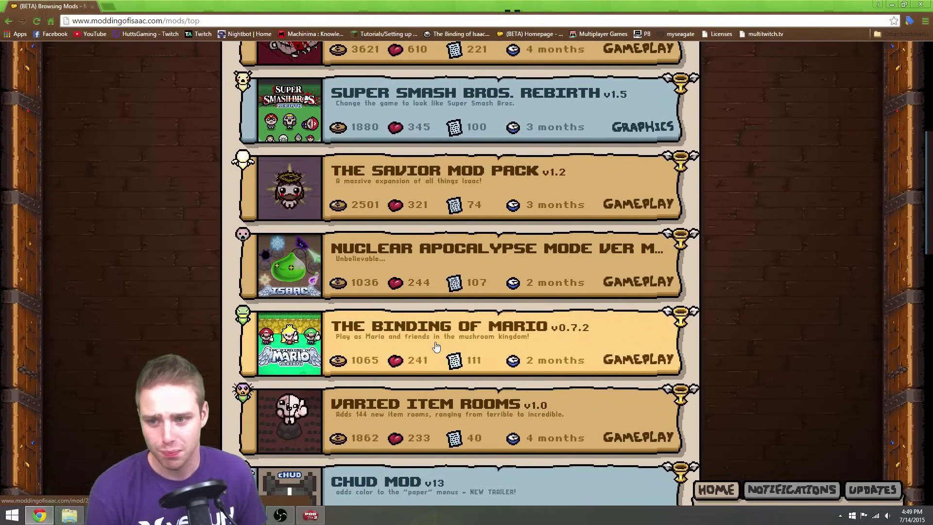
scroll(547, 352, "down", 3)
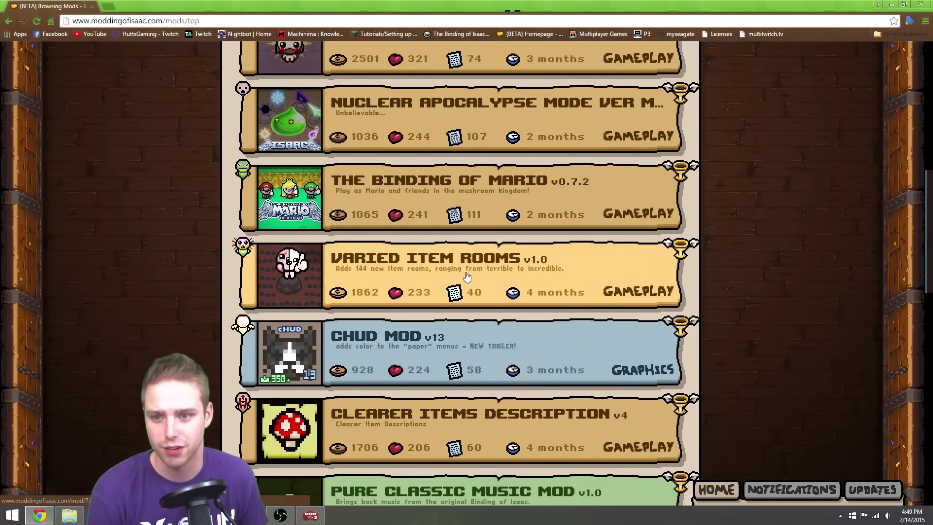
scroll(449, 351, "down", 2)
scroll(450, 351, "up", 6)
scroll(412, 319, "down", 5)
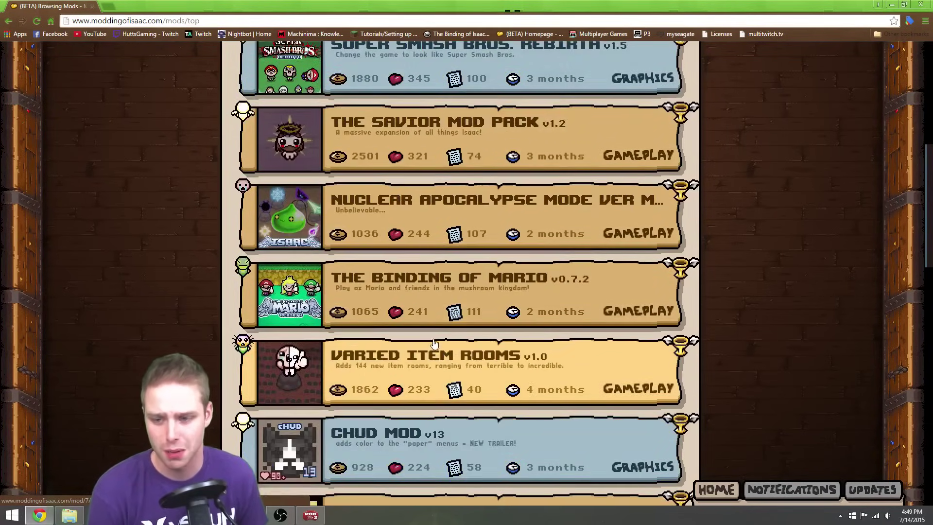
scroll(530, 287, "up", 11)
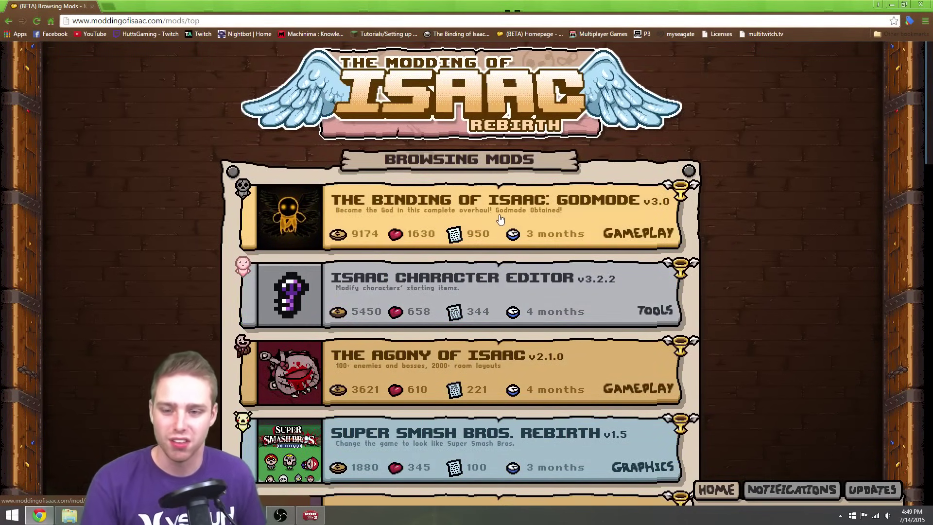
left_click(496, 204)
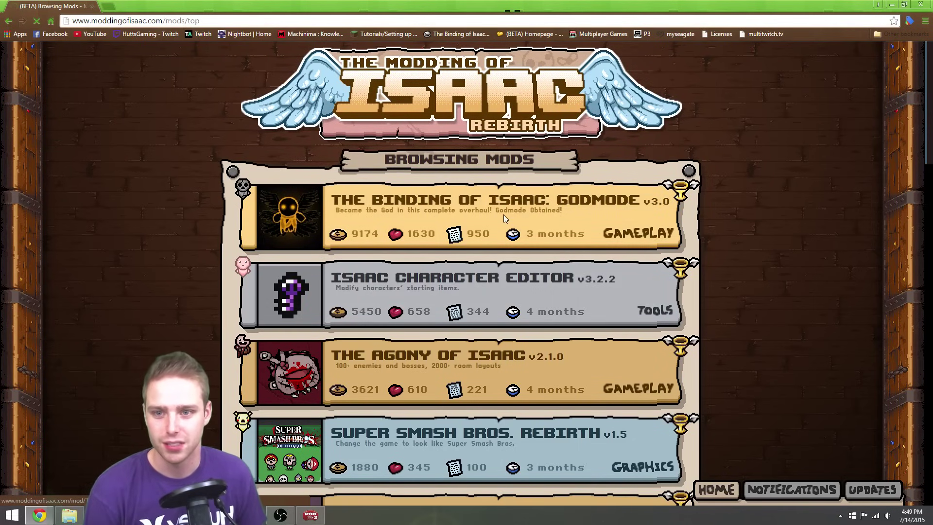
- Download thebindingofisaacgodmode_3.0.zip and shrink Chrome to reveal the HDD (E:) window
left_click(589, 208)
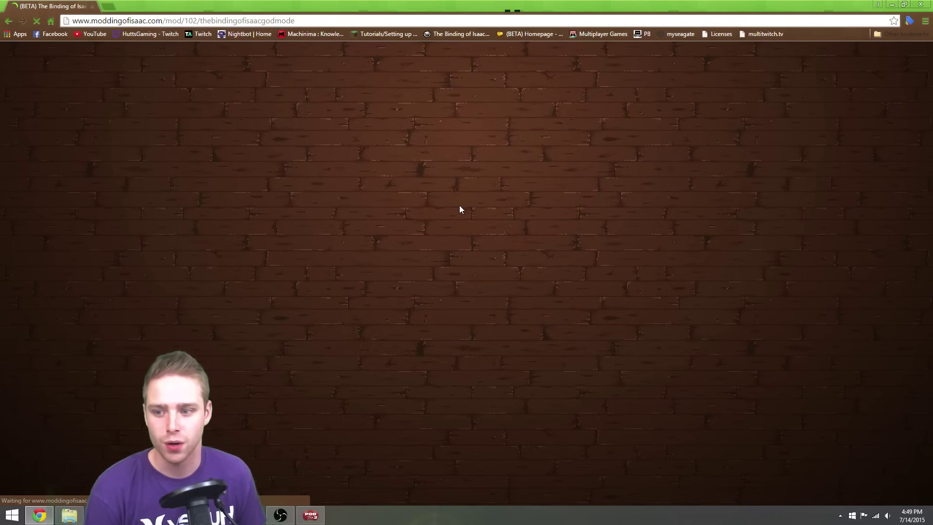
scroll(678, 209, "down", 15)
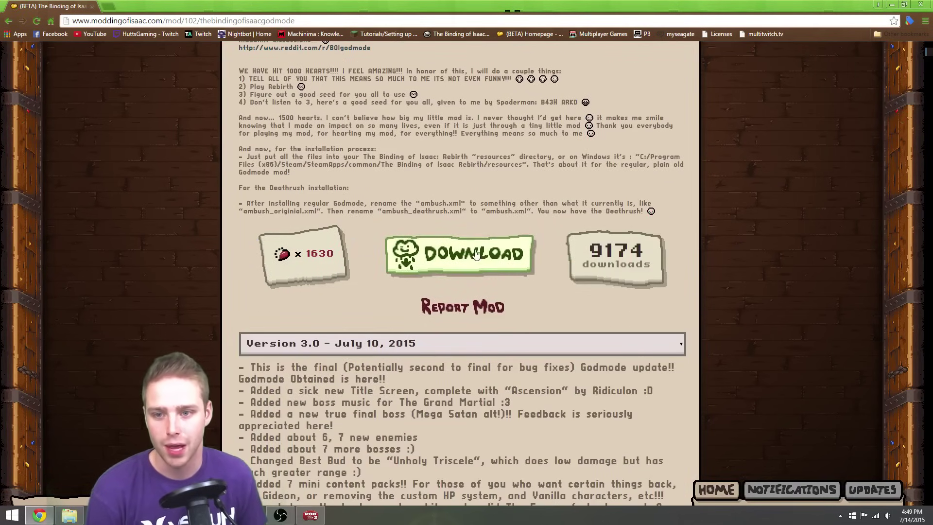
left_click(474, 259)
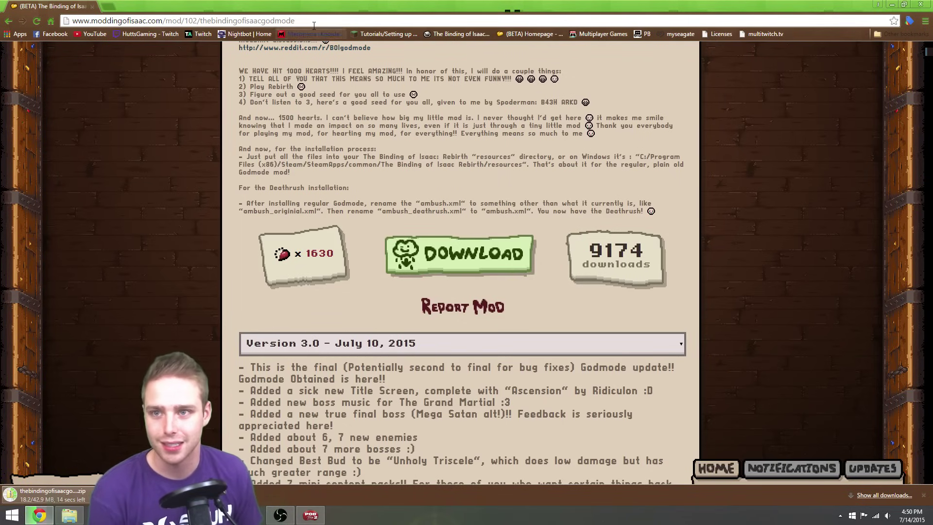
left_click_drag(325, 10, 668, 15)
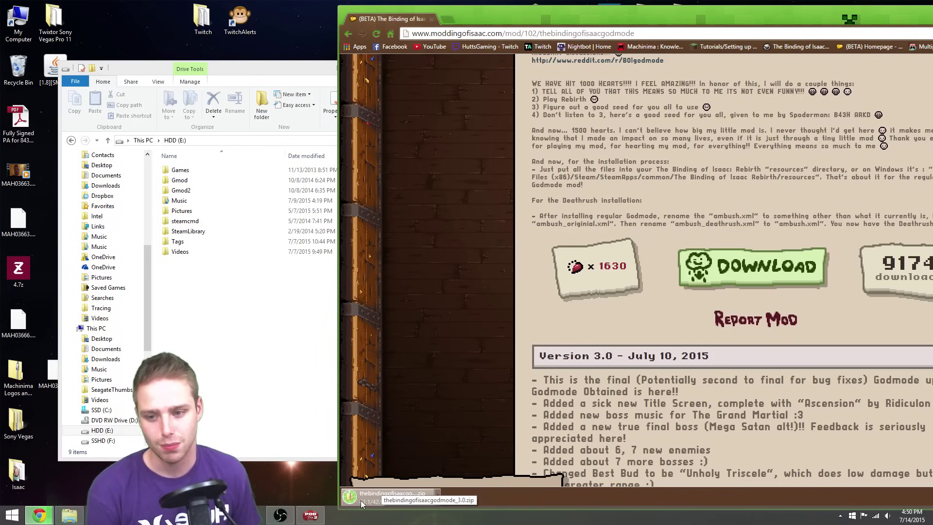
- Open thebindingofisaacgodmode_3.0.zip and place its window beside the HDD (E:) window
mouse_move(373, 459)
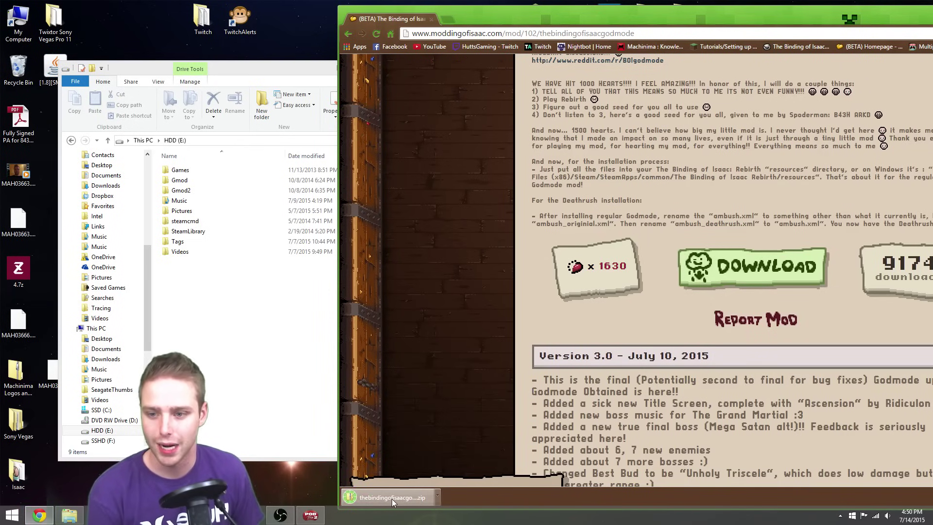
left_click_drag(392, 499, 195, 438)
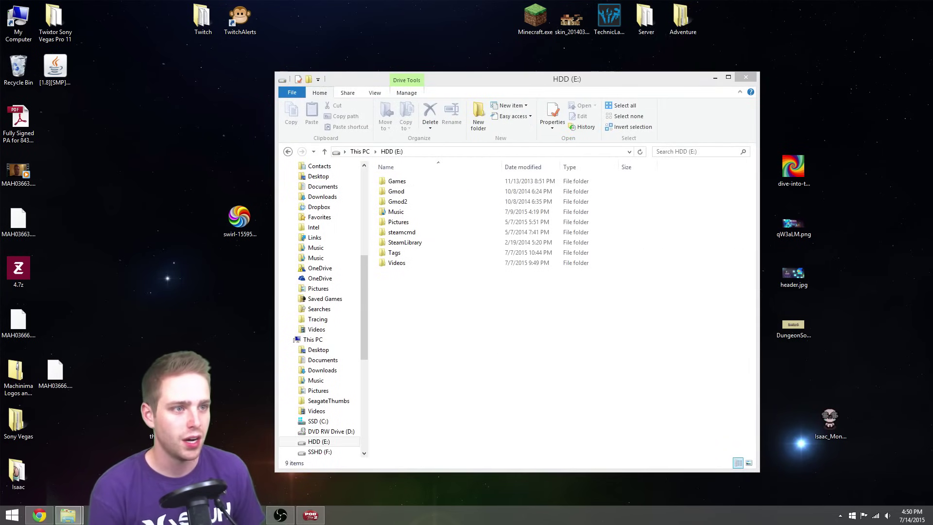
left_click_drag(932, 73, 248, 36)
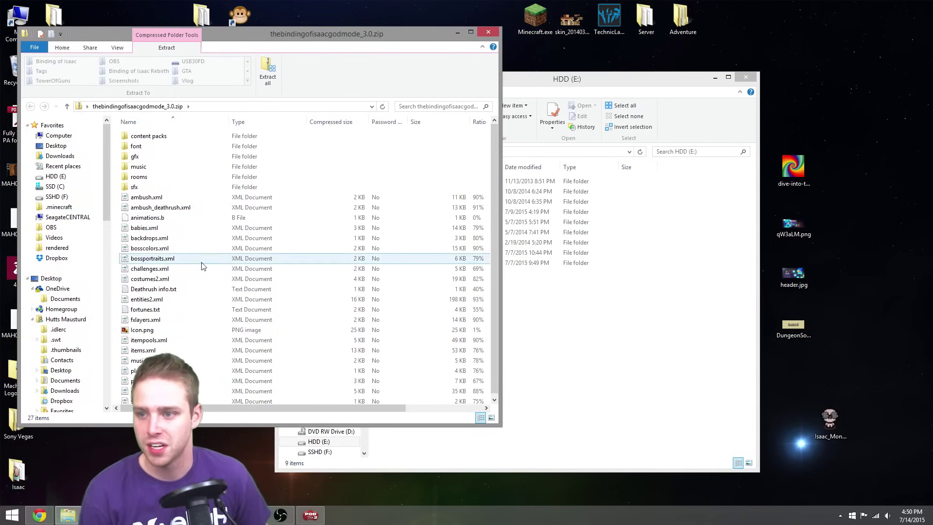
left_click(575, 127)
left_click_drag(559, 82, 716, 68)
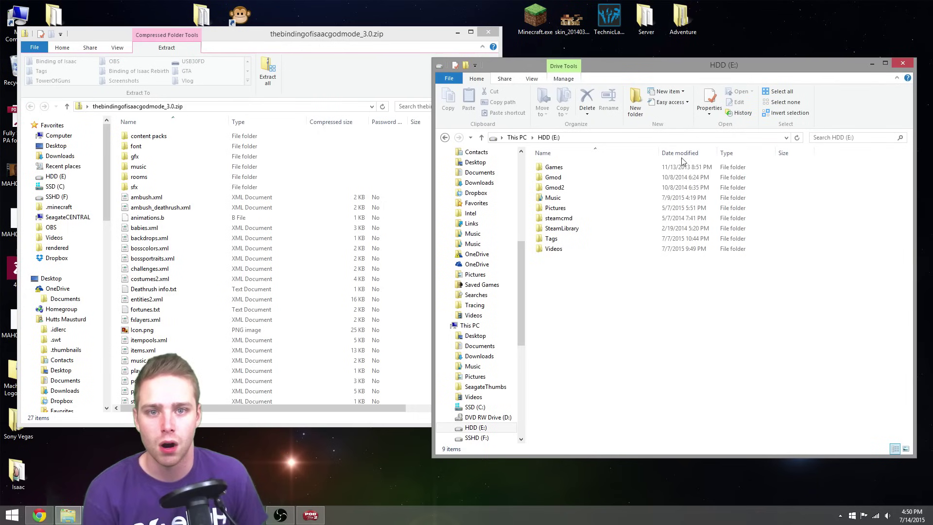
- Go to SteamLibrary > SteamApps > common > The Binding of Isaac Rebirth > resources
double_click(559, 229)
double_click(563, 168)
double_click(564, 169)
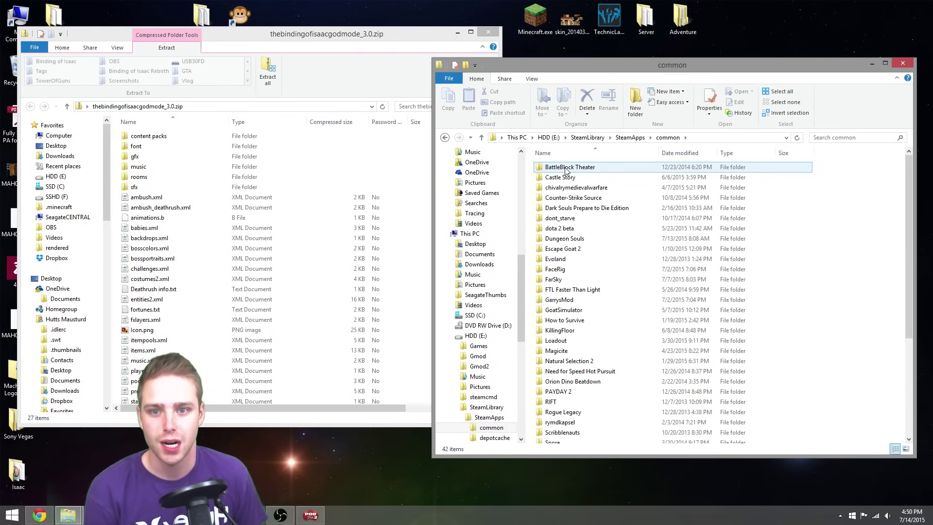
scroll(594, 328, "down", 5)
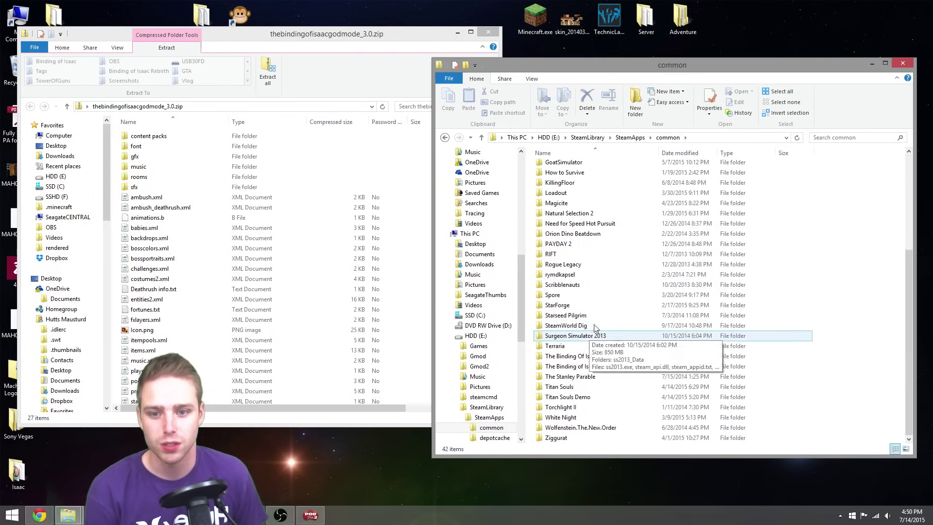
double_click(590, 367)
double_click(564, 168)
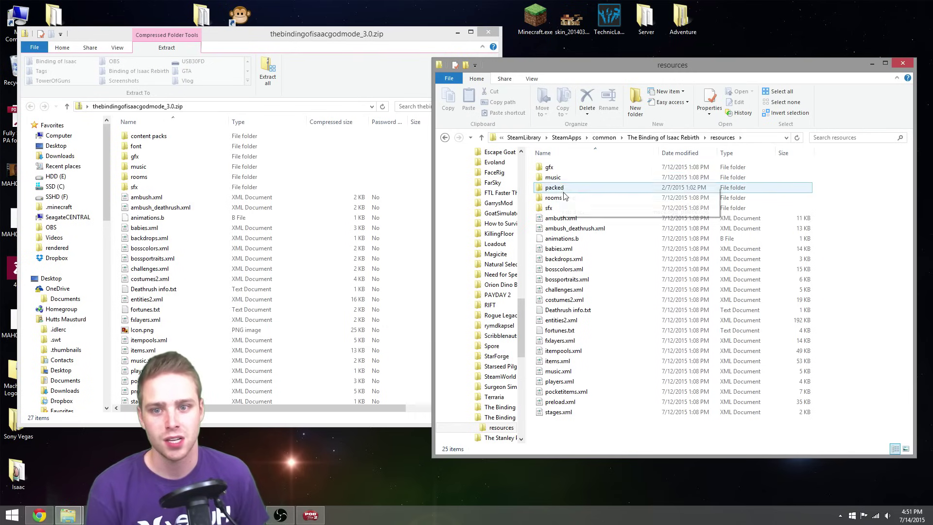
- Delete every item in resources except packed, including the gfx and music folders
left_click_drag(558, 428, 559, 198)
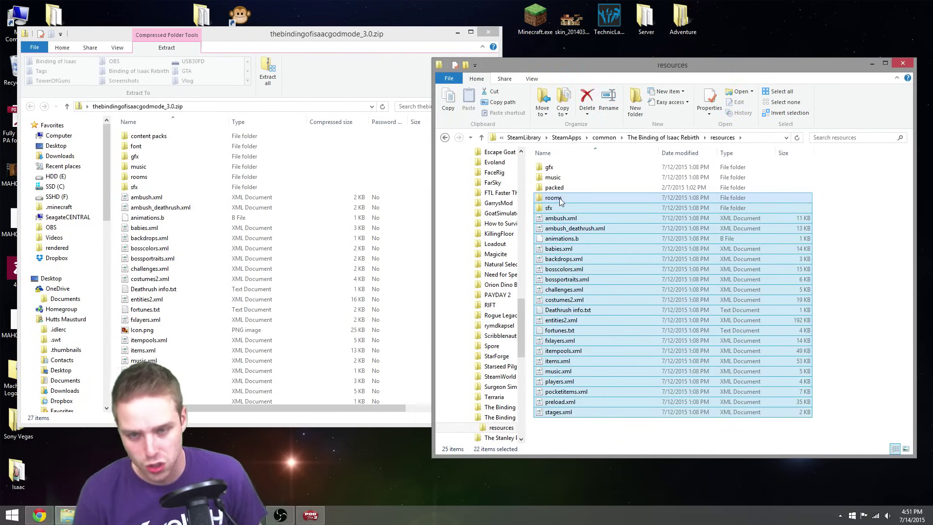
key("Delete")
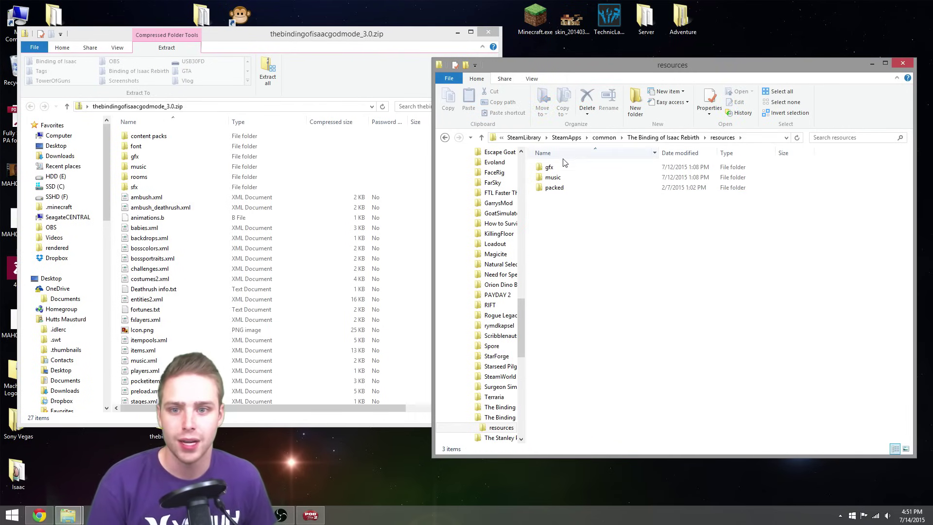
left_click(552, 167)
left_click(553, 178, "shift")
key("Delete")
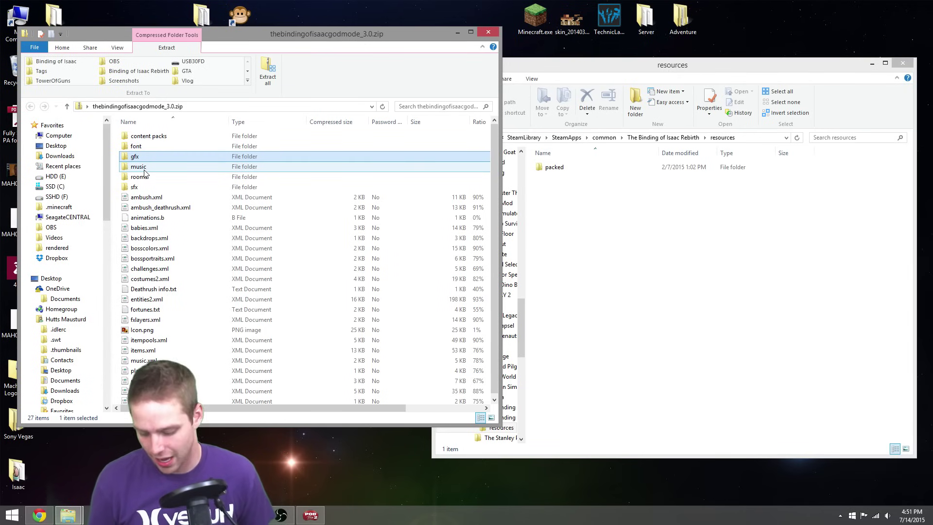
- Drag all 27 Godmode archive items into resources, bringing it to 28 items
key("ctrl+a")
left_click_drag(175, 180, 620, 272)
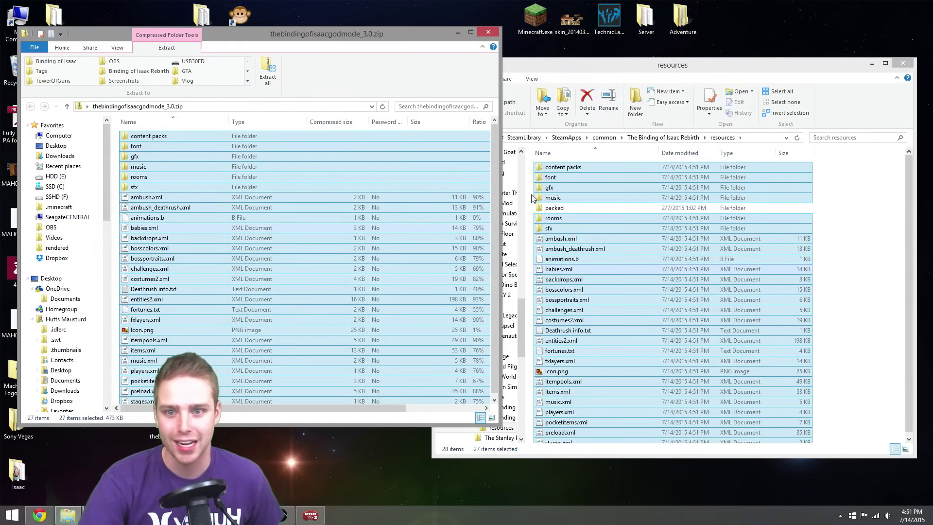
- Run Rebirth, confirm the Godmode Obtained title screen appears, then close the game
left_click(552, 208)
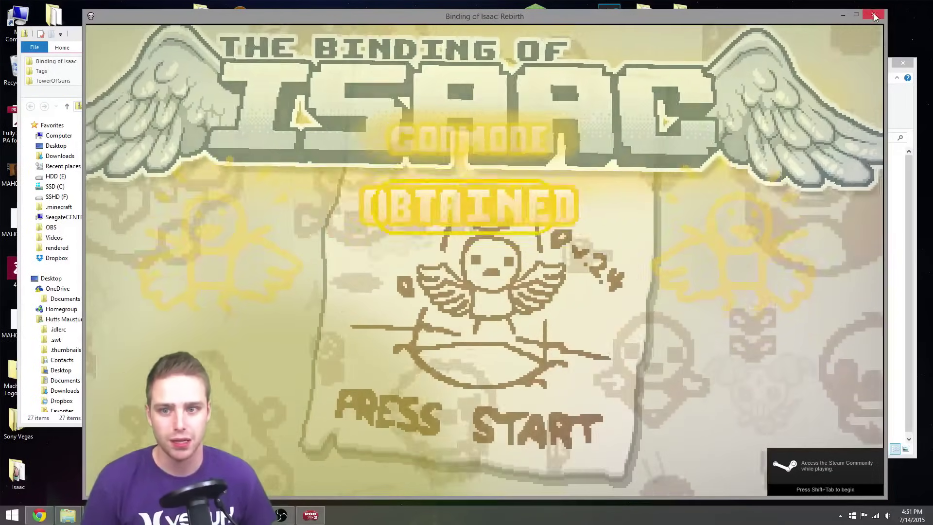
left_click(874, 15)
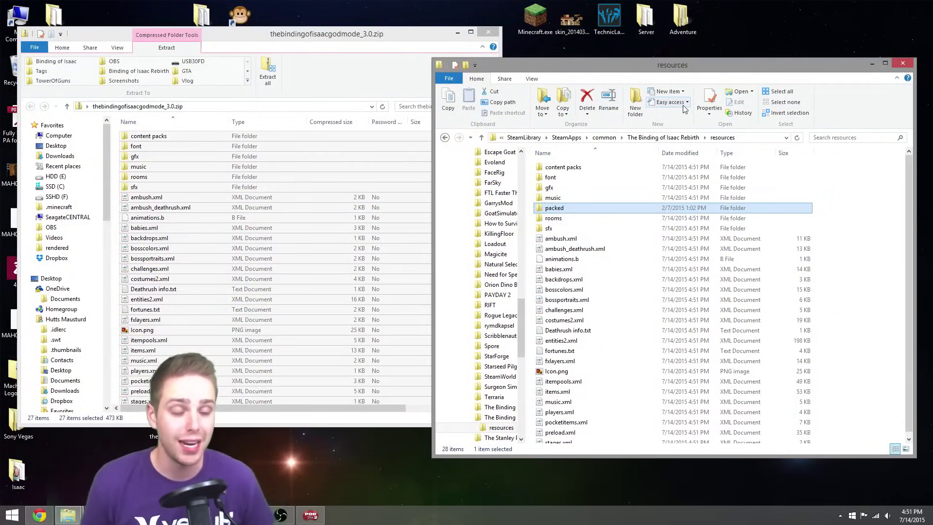